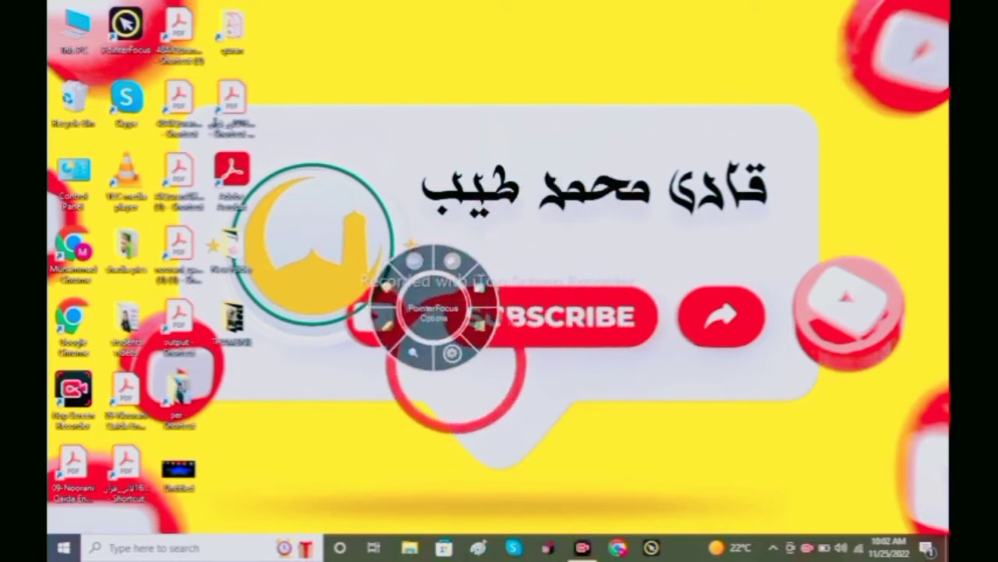
- Set the cursor highlight size to 100 in the PointerFocus options
{"action": "left_click", "coordinate": [452, 354]}
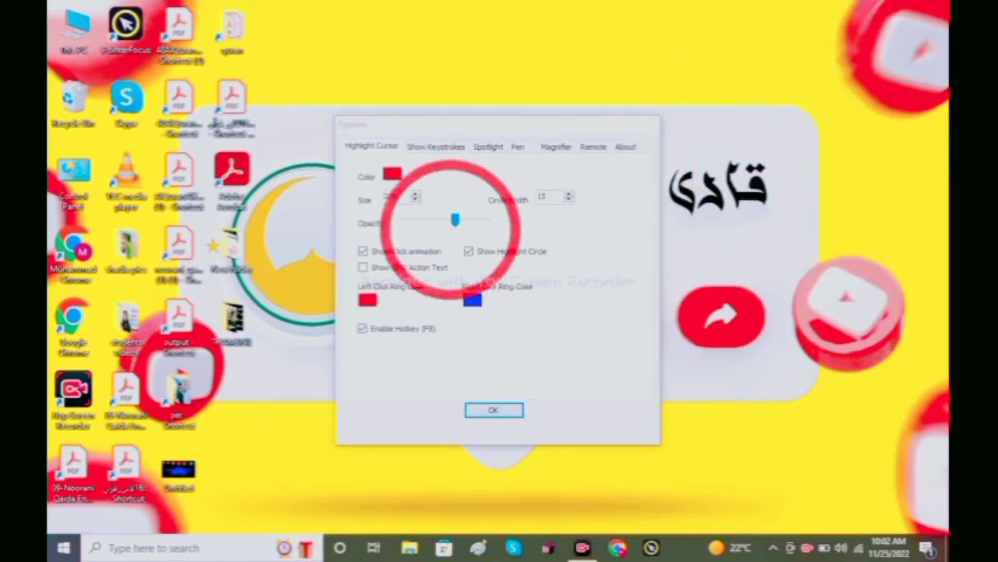
{"action": "key", "text": "F8"}
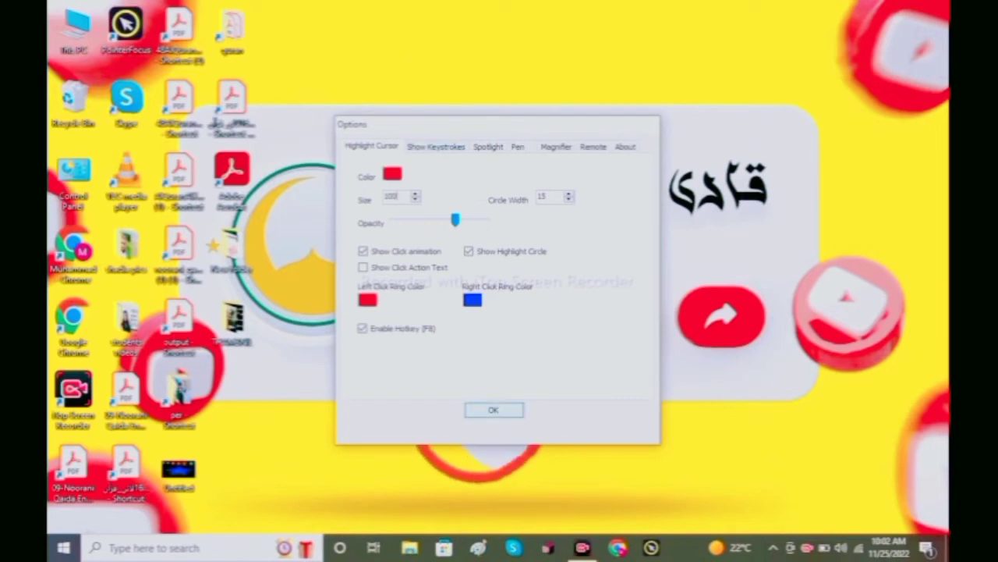
{"action": "left_click", "coordinate": [487, 410]}
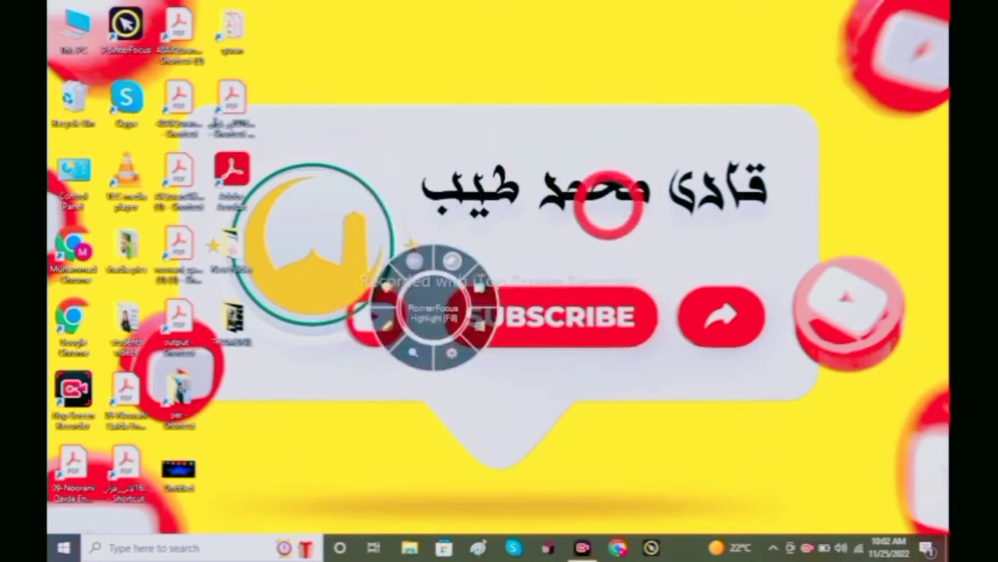
- Change the cursor highlight color to blue in the options and reopen them to check the setting
{"action": "left_click", "coordinate": [453, 353]}
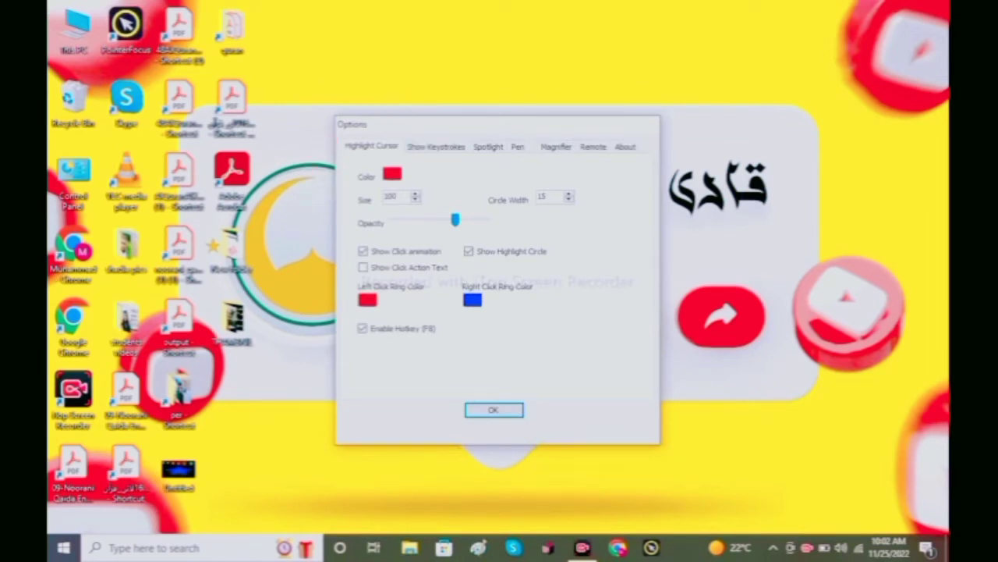
{"action": "left_click", "coordinate": [392, 173]}
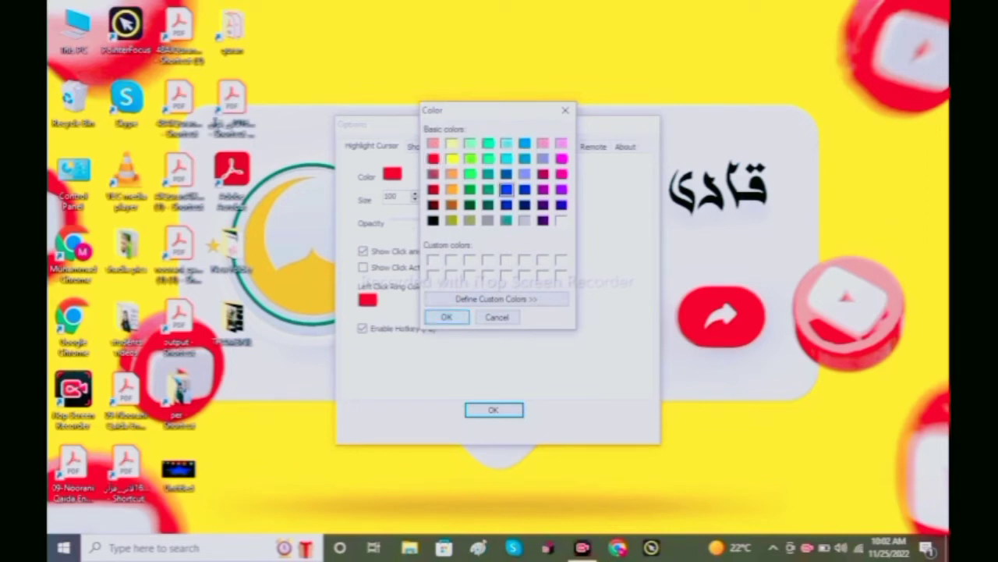
{"action": "left_click", "coordinate": [447, 316]}
{"action": "left_click", "coordinate": [493, 409]}
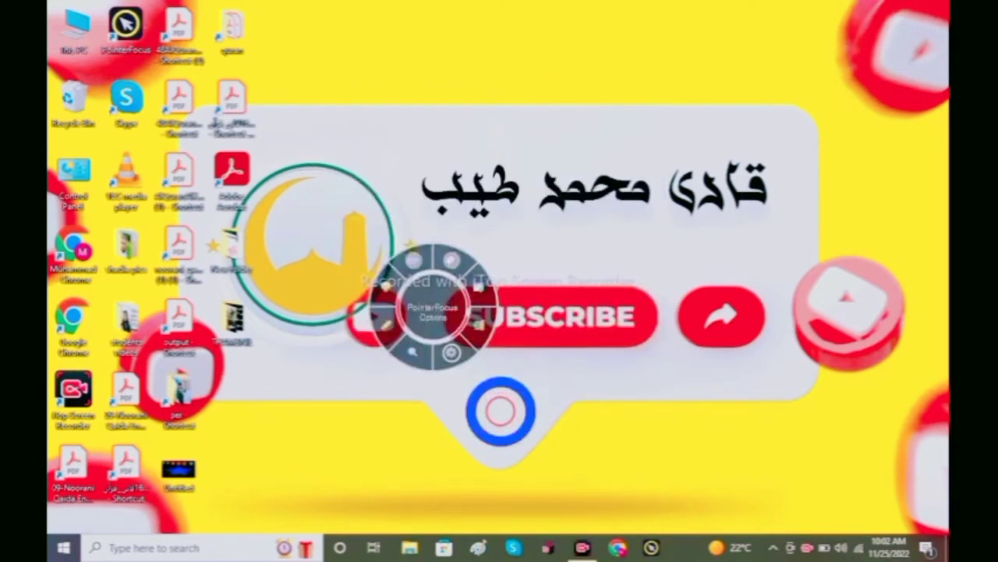
{"action": "left_click", "coordinate": [457, 353]}
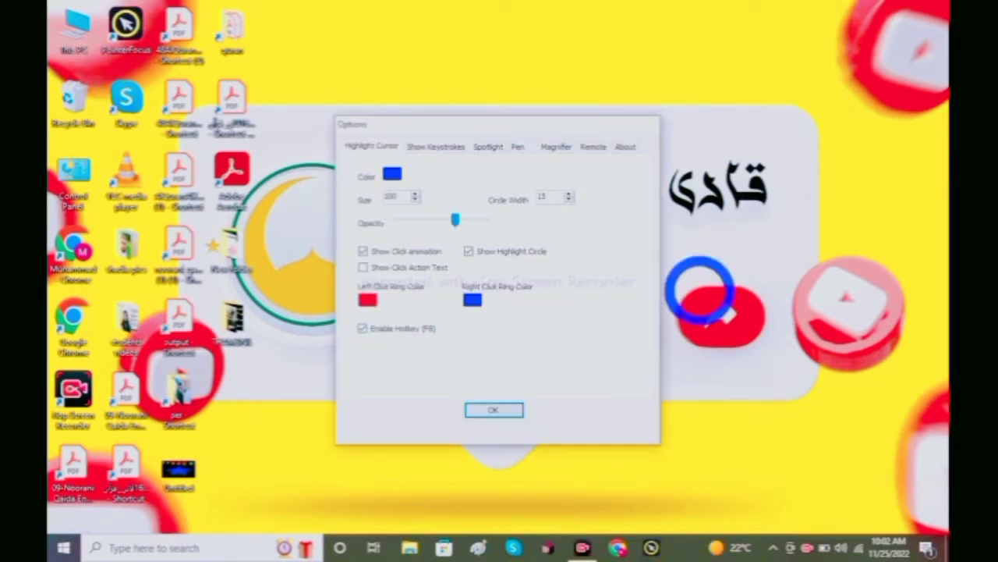
{"action": "left_click", "coordinate": [494, 409]}
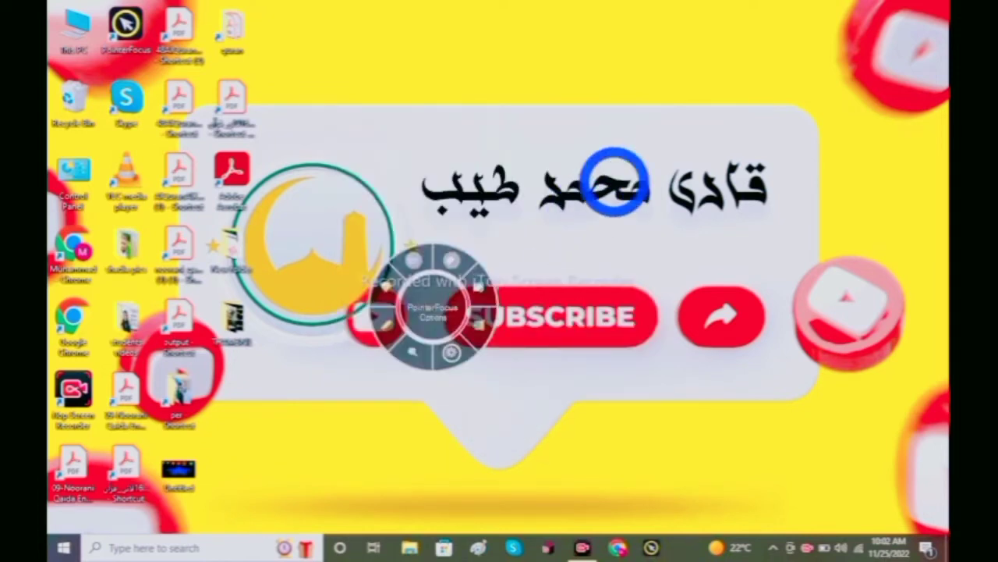
- Refresh the desktop three times to try out the blue cursor highlight and its click animation
{"action": "right_click", "coordinate": [676, 127]}
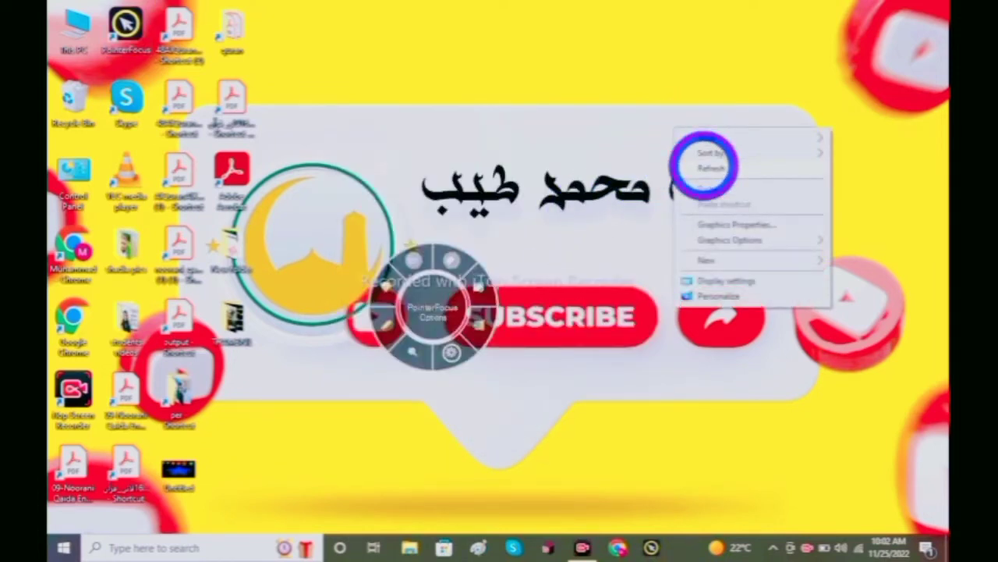
{"action": "left_click", "coordinate": [702, 166]}
{"action": "right_click", "coordinate": [704, 166]}
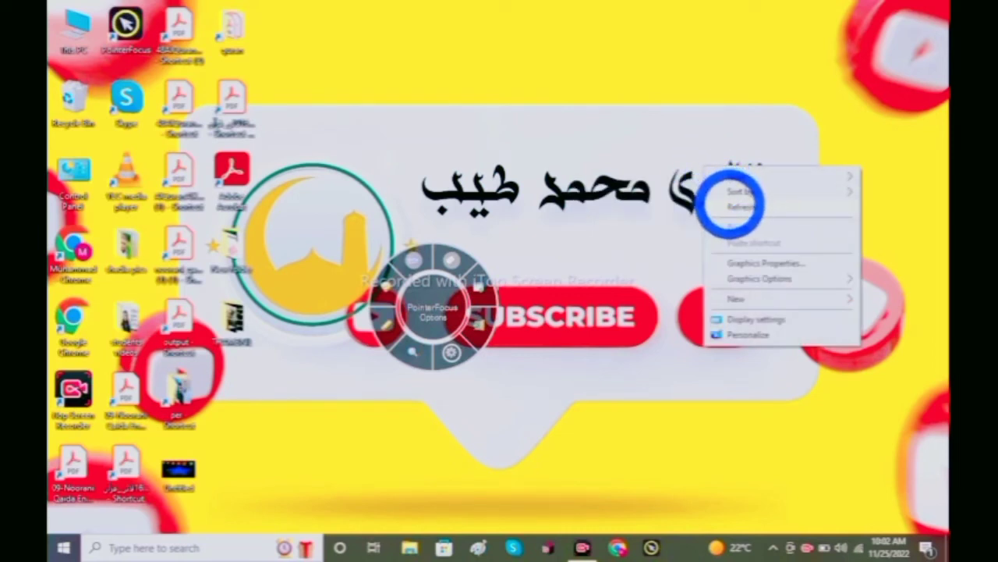
{"action": "left_click", "coordinate": [732, 206]}
{"action": "right_click", "coordinate": [731, 203]}
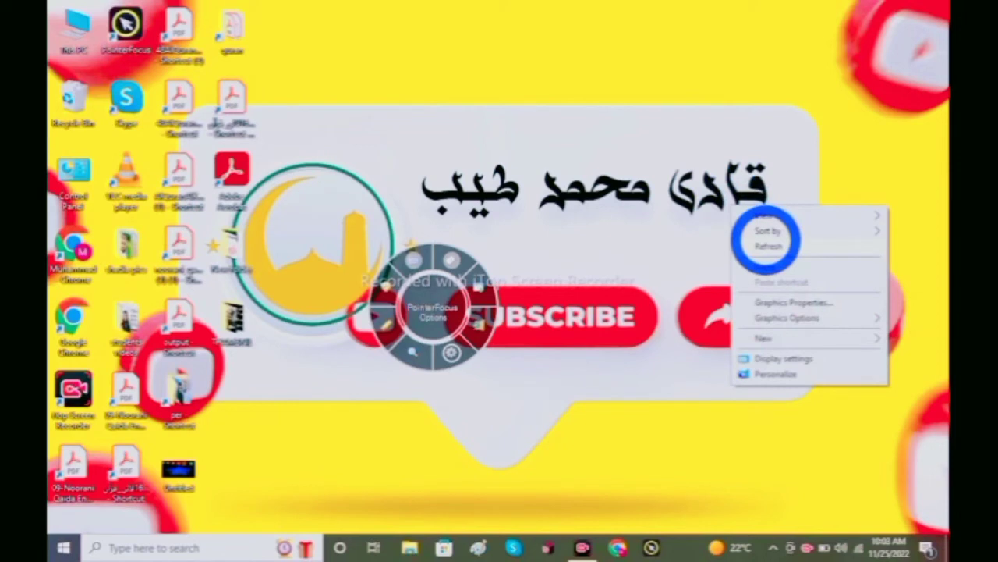
{"action": "left_click", "coordinate": [766, 246]}
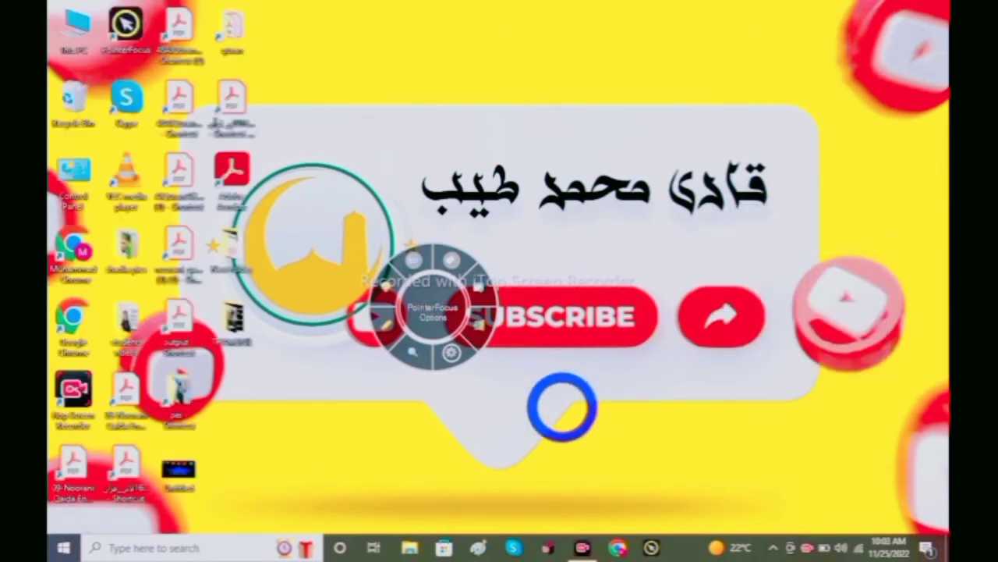
- Review the PointerFocus options for Show Keystrokes, Spotlight, Pen, Magnifier, Remote and About, and close them
{"action": "left_click", "coordinate": [466, 361]}
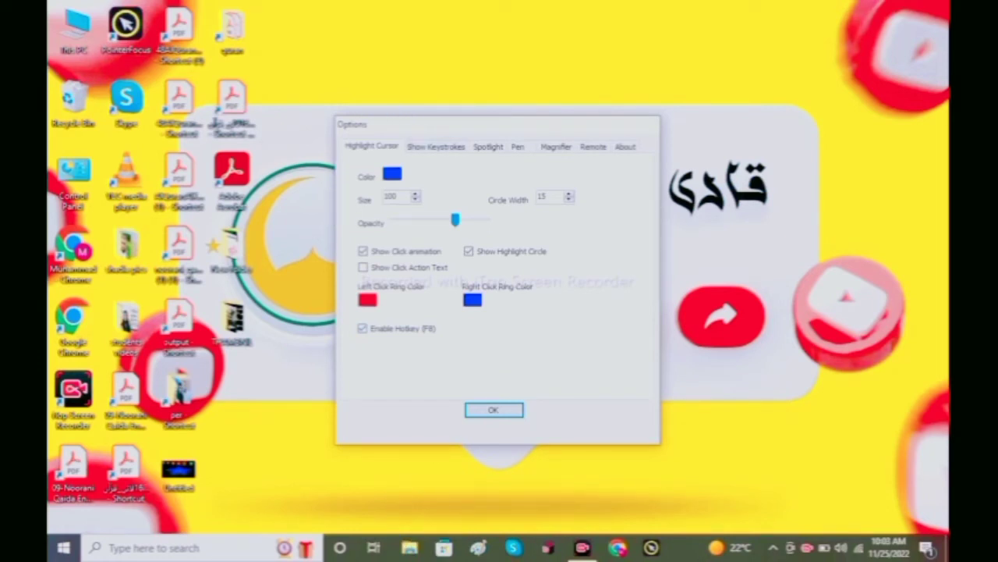
{"action": "key", "text": "ctrl+Tab"}
{"action": "key", "text": "ctrl+Tab"}
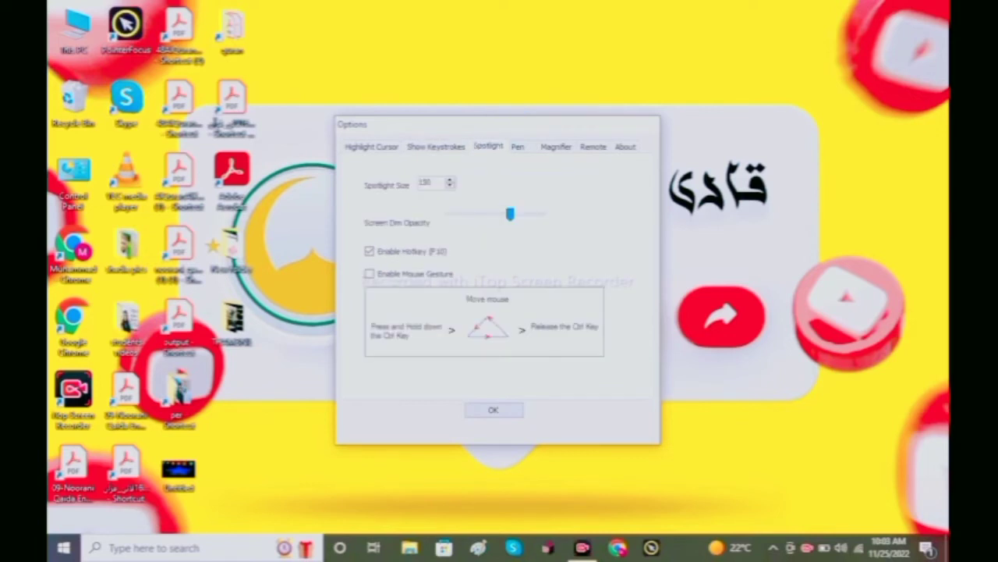
{"action": "key", "text": "ctrl+Tab"}
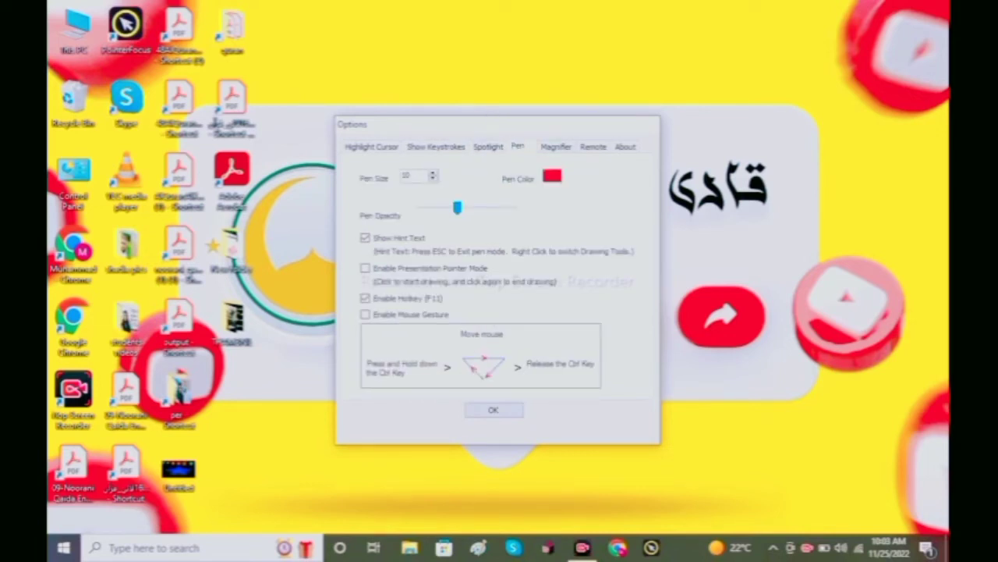
{"action": "key", "text": "ctrl+Tab"}
{"action": "key", "text": "ctrl+Tab"}
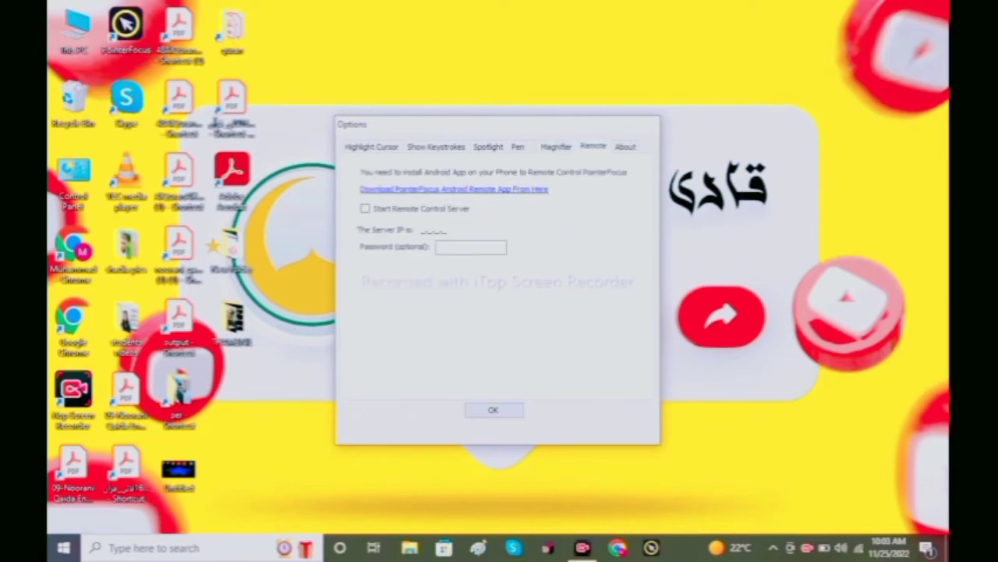
{"action": "left_click", "coordinate": [628, 145]}
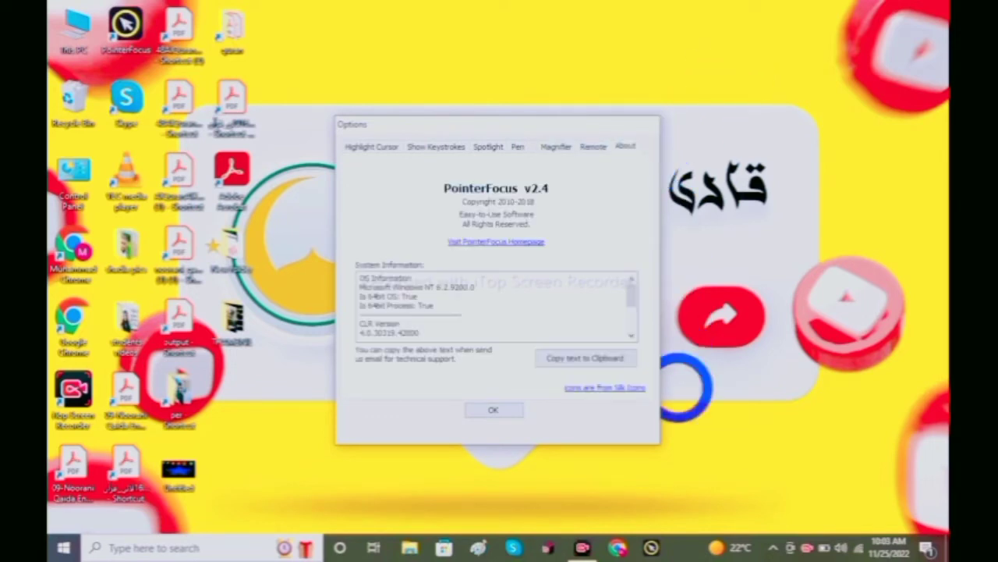
{"action": "left_click", "coordinate": [680, 395]}
{"action": "left_click", "coordinate": [624, 123]}
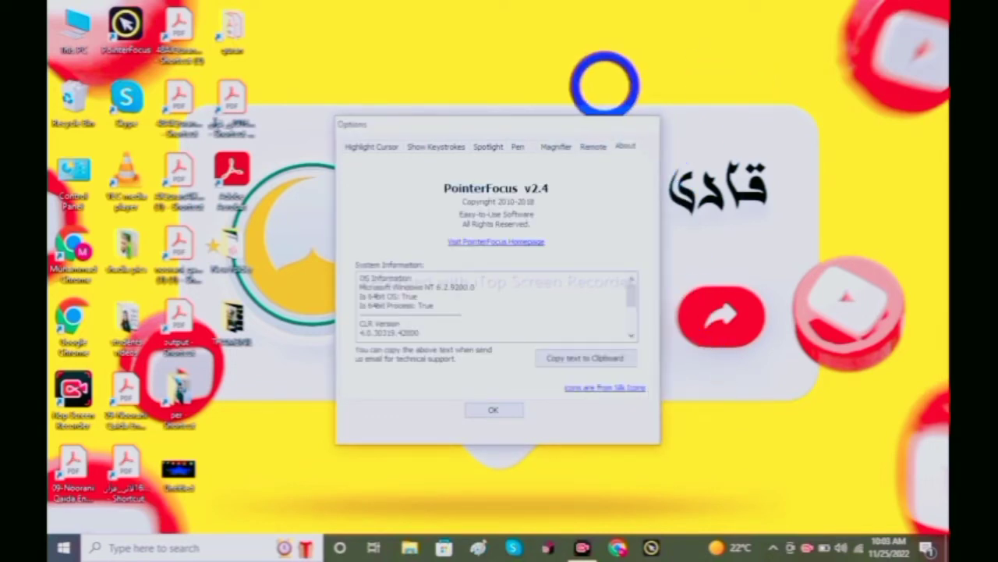
{"action": "left_click", "coordinate": [493, 410]}
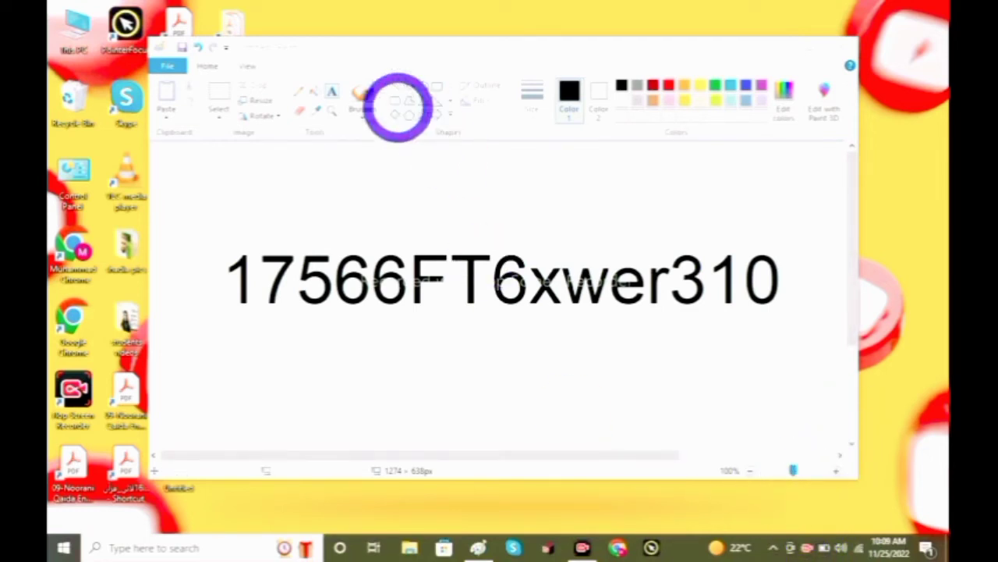
- Set Color 1 to red in Paint and try to draw a rectangle around the first digits of the text
{"action": "left_click", "coordinate": [435, 86]}
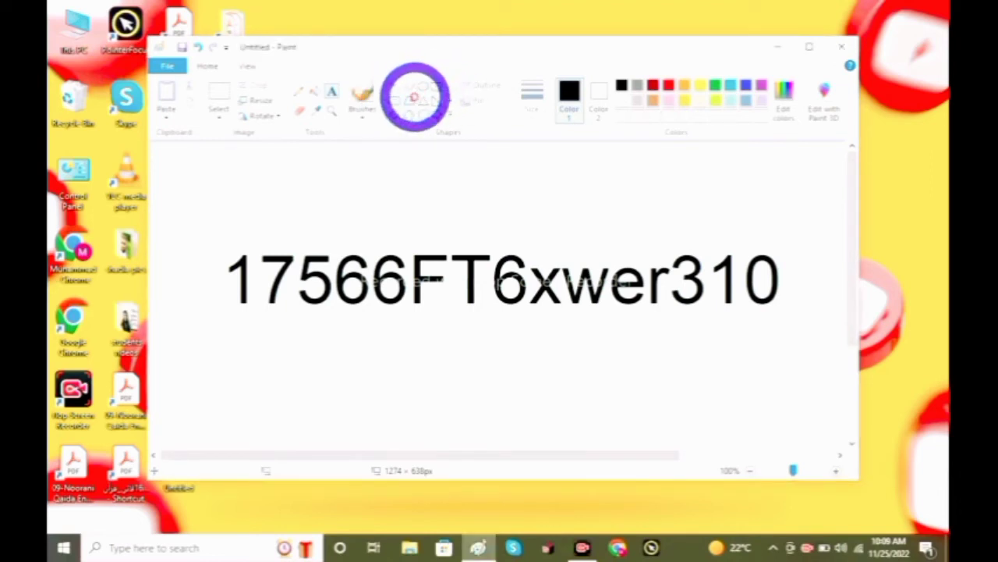
{"action": "left_click", "coordinate": [669, 82]}
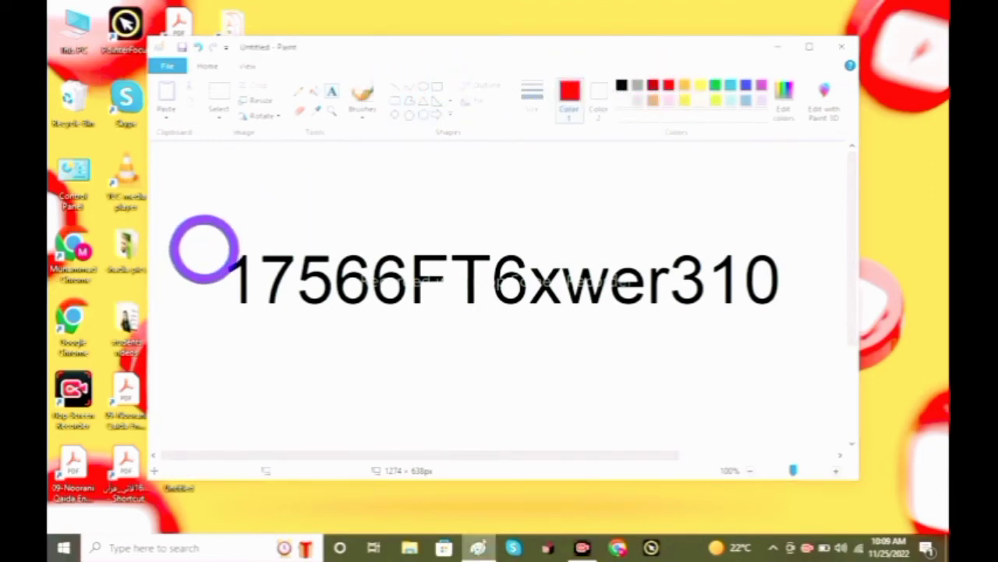
{"action": "left_click", "coordinate": [209, 234]}
{"action": "left_click", "coordinate": [270, 339]}
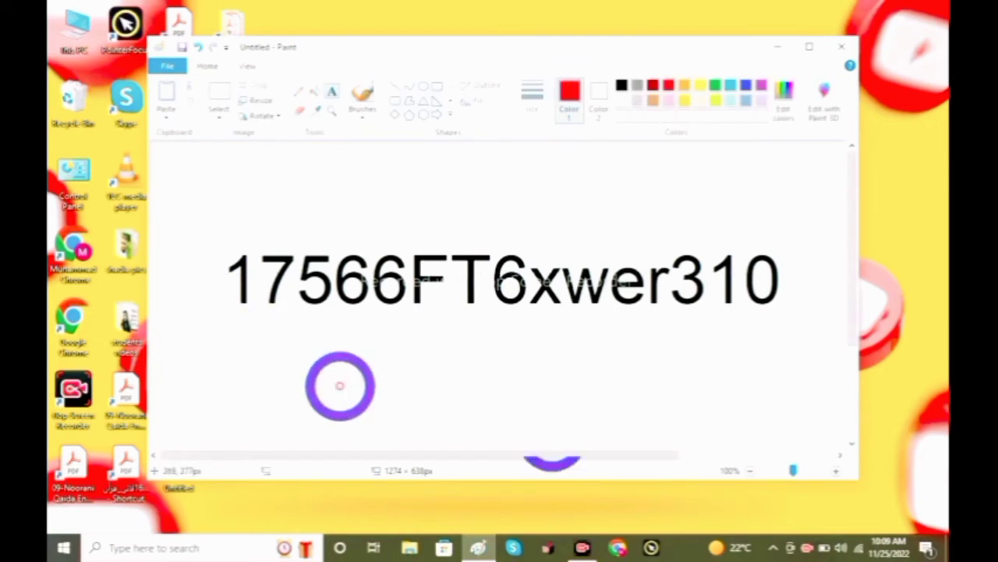
- Draw a red rectangle around the two capital letters in the middle of the Paint text, and undo it
{"action": "left_click", "coordinate": [554, 510]}
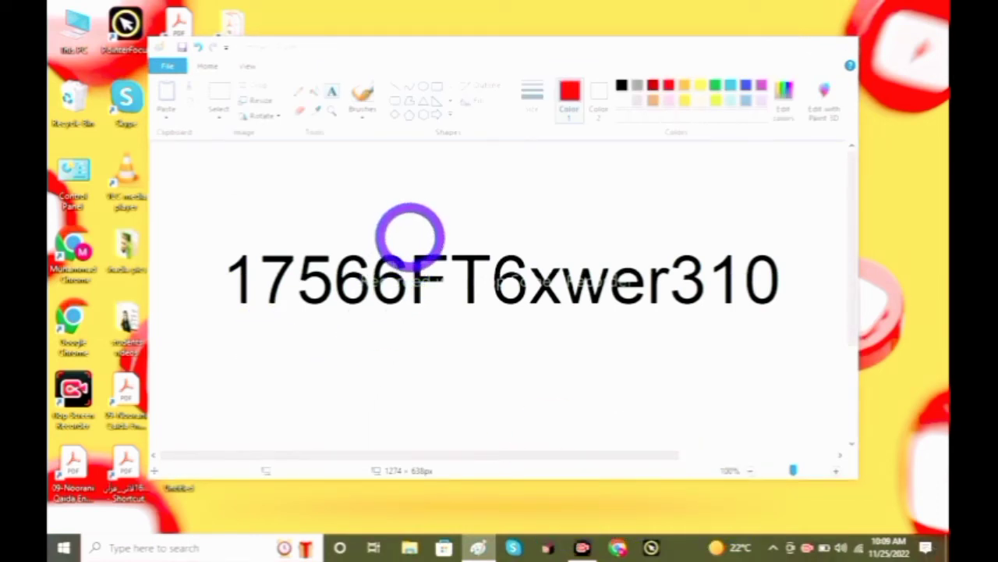
{"action": "left_click_drag", "start_coordinate": [408, 234], "coordinate": [488, 337]}
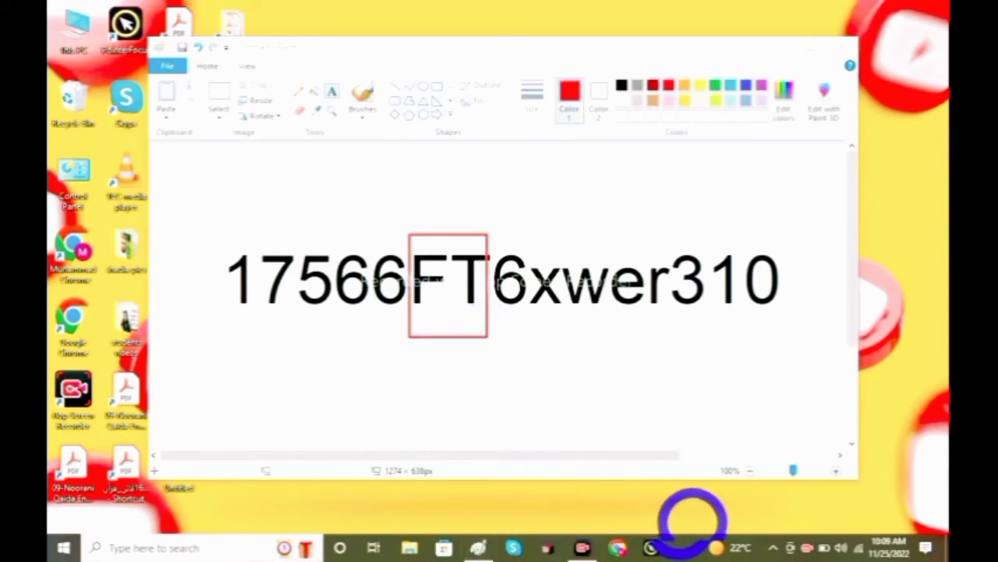
{"action": "key", "text": "ctrl+z"}
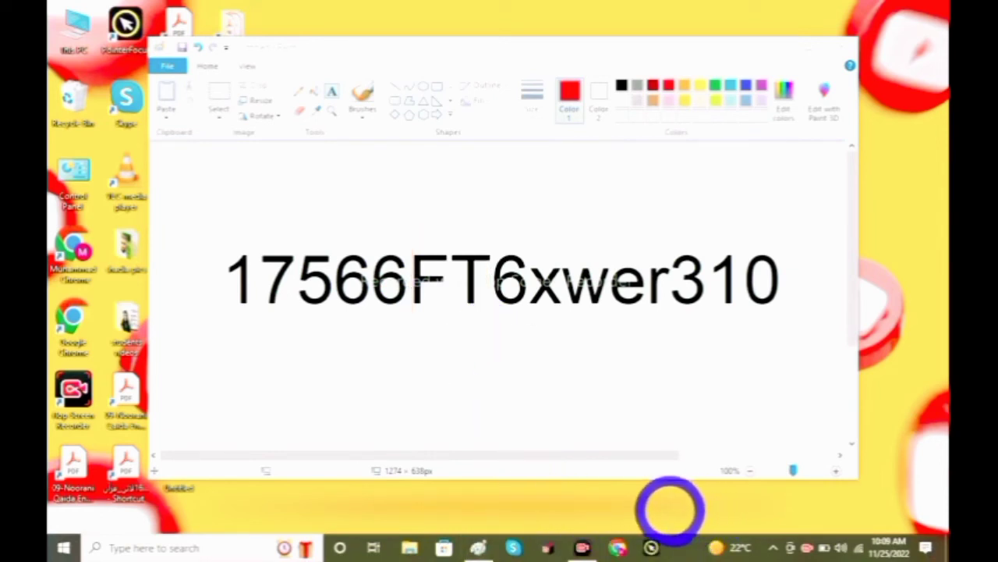